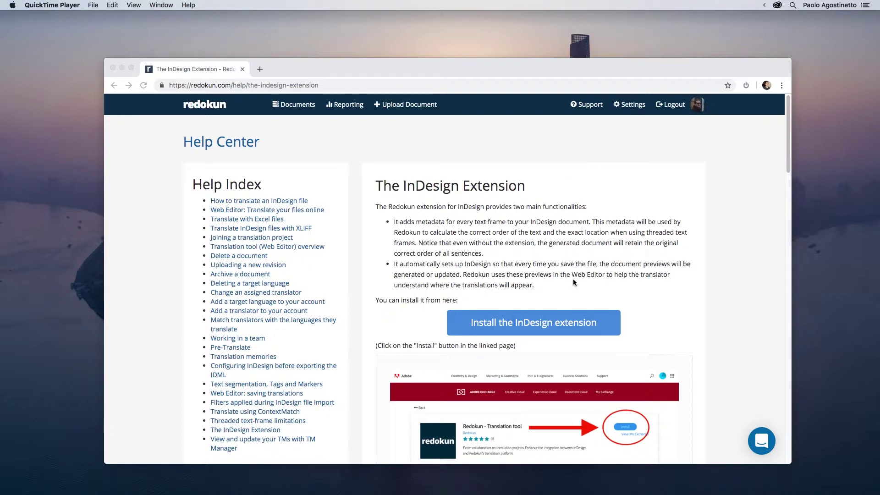
Follow the help article's link to the Redokun Translation tool page on Adobe Exchange
click(557, 325)
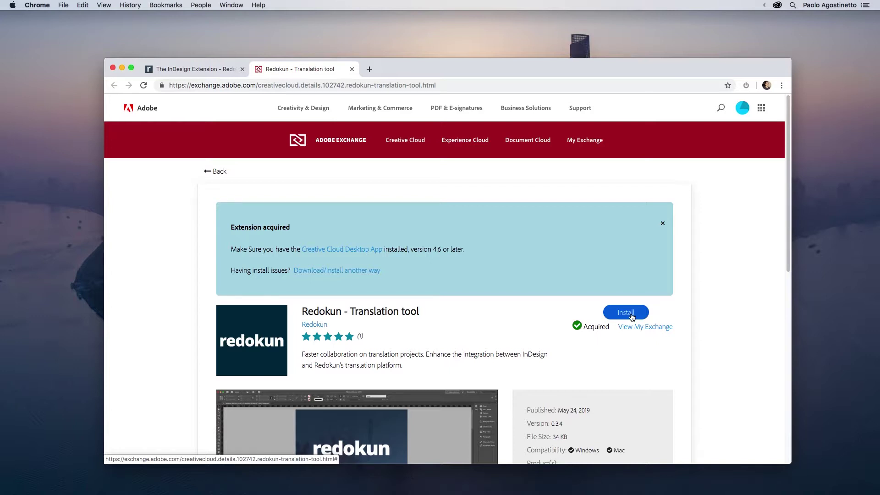
Install Redokun from Adobe Exchange, confirm in Creative Cloud, and return to the help article
click(625, 312)
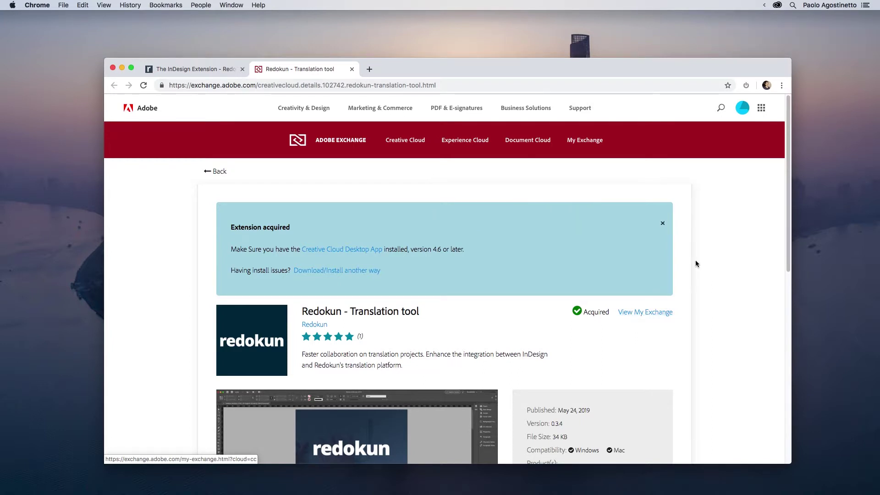
click(778, 5)
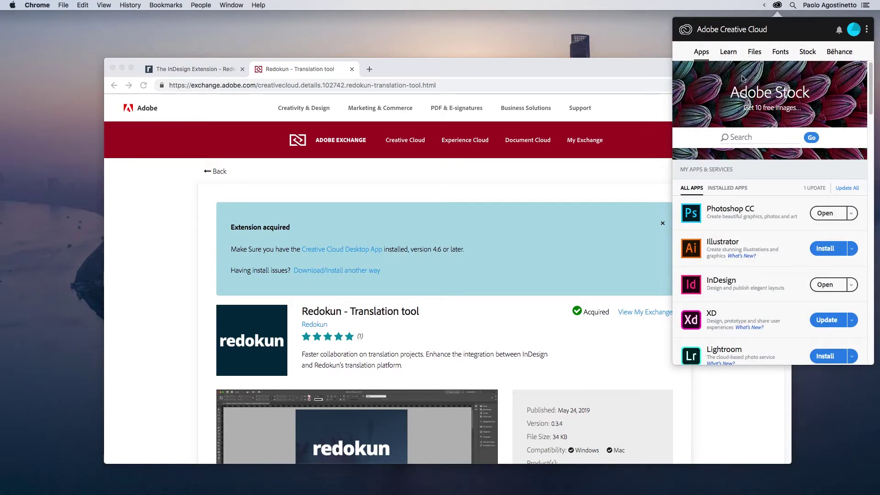
click(176, 67)
scroll(593, 385, down, 5)
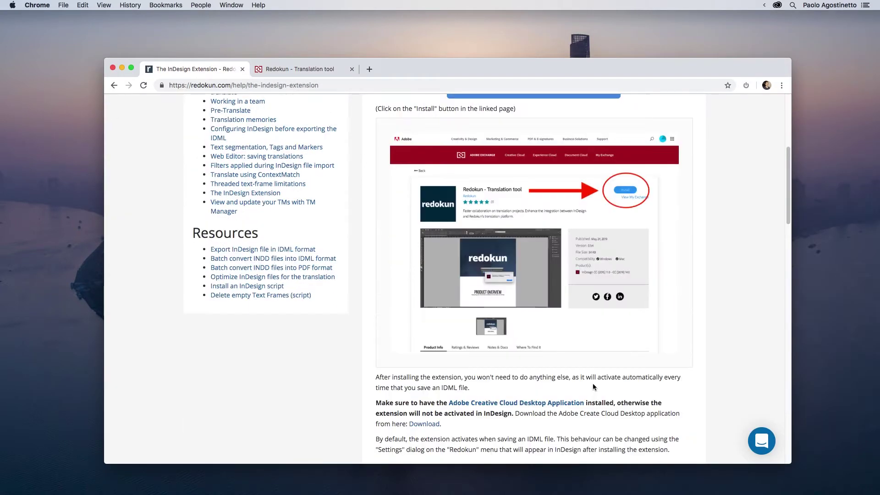
scroll(593, 383, down, 2)
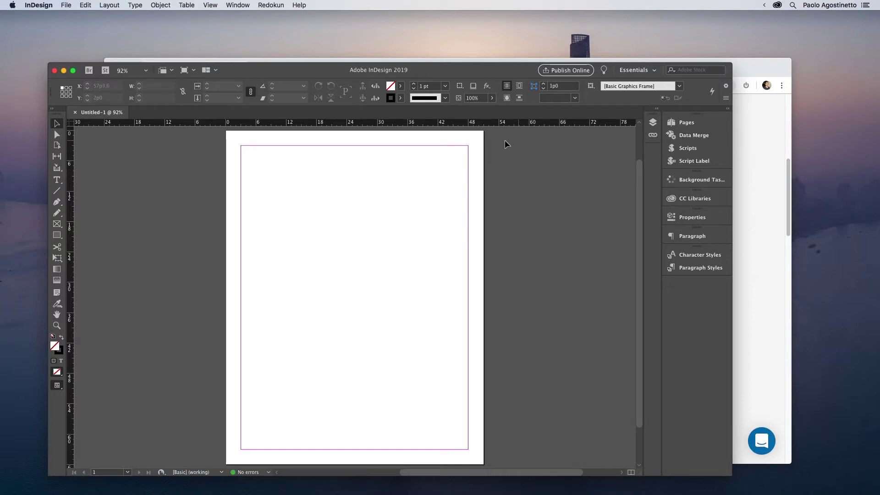
Inspect the Redokun menu's Index/Re-Index Document, Settings and About commands, then close it
click(277, 5)
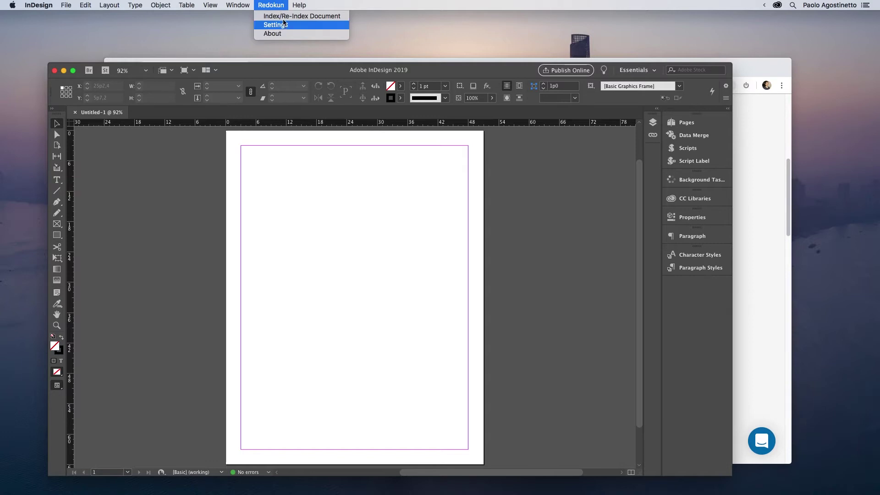
click(338, 194)
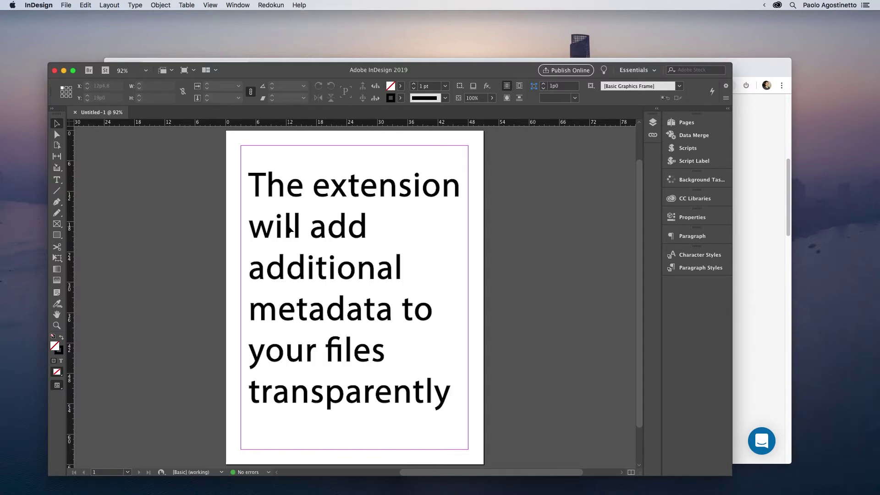